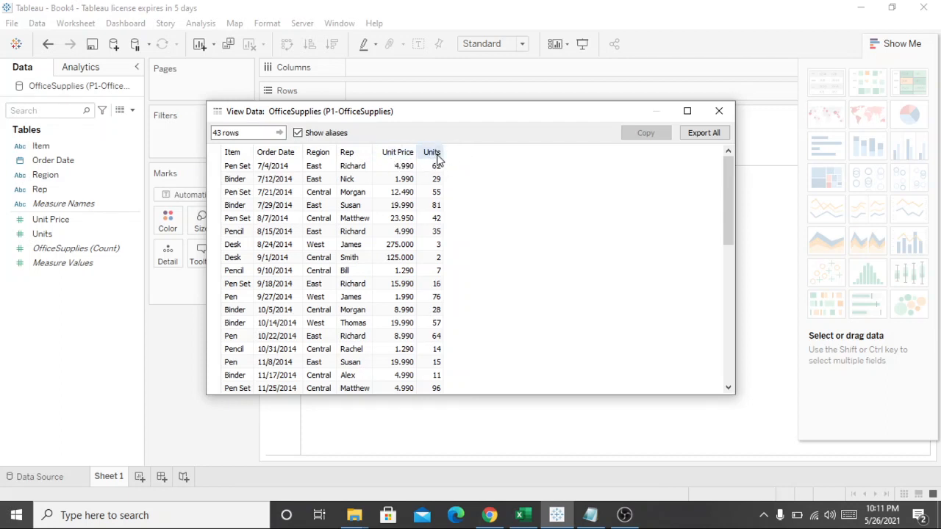
Close the OfficeSupplies data preview and check which options are available for the Measure Values field
click(720, 112)
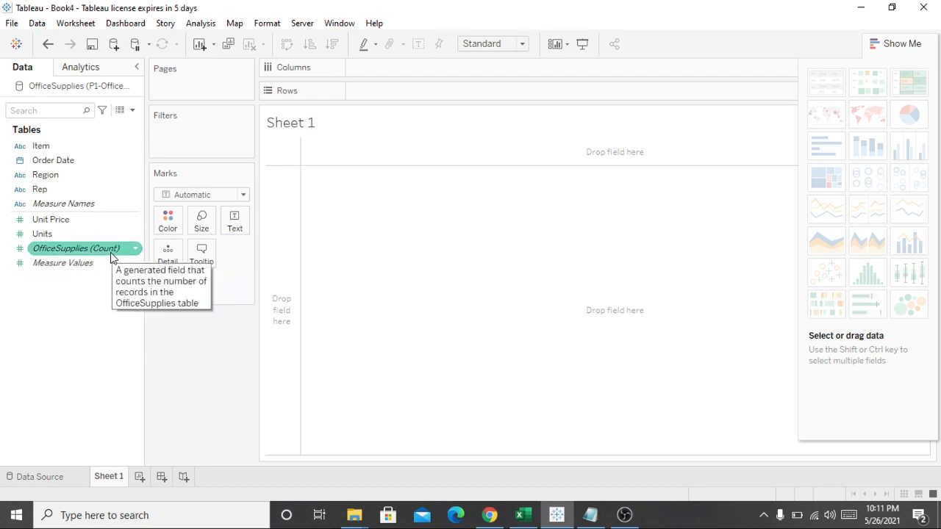
click(131, 266)
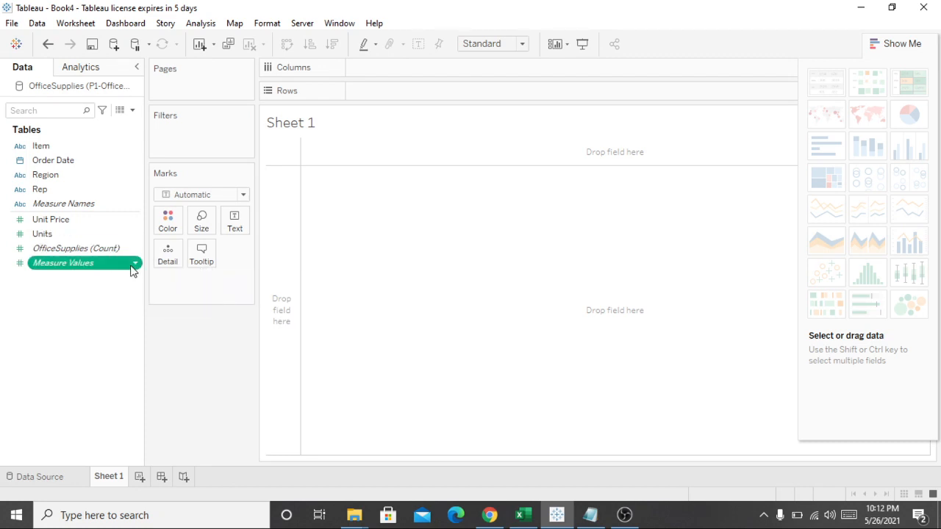
click(134, 268)
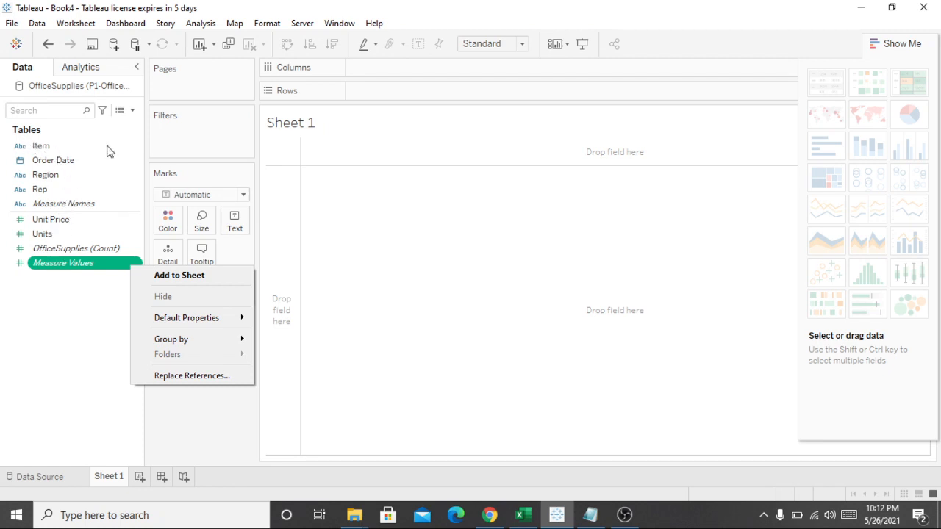
click(3, 438)
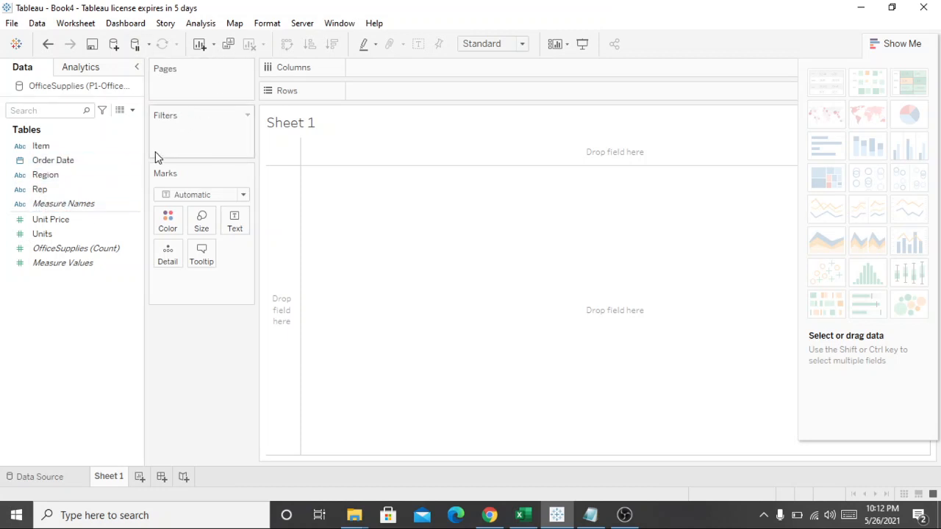
click(43, 218)
drag(42, 218, 296, 178)
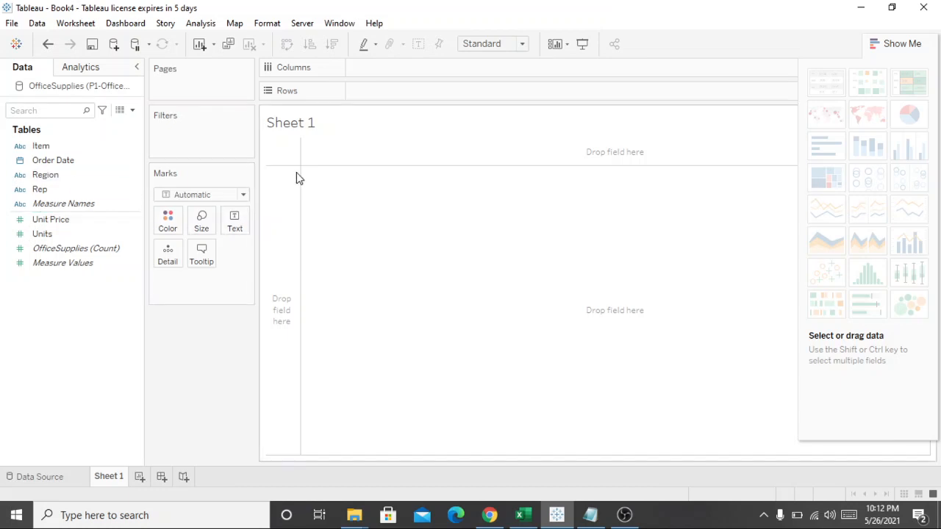
drag(393, 185, 273, 118)
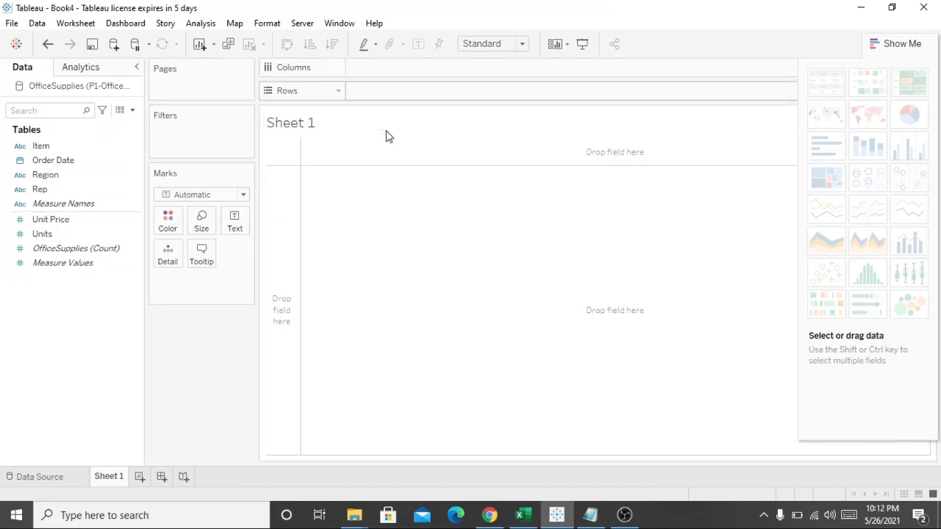
click(904, 46)
click(902, 47)
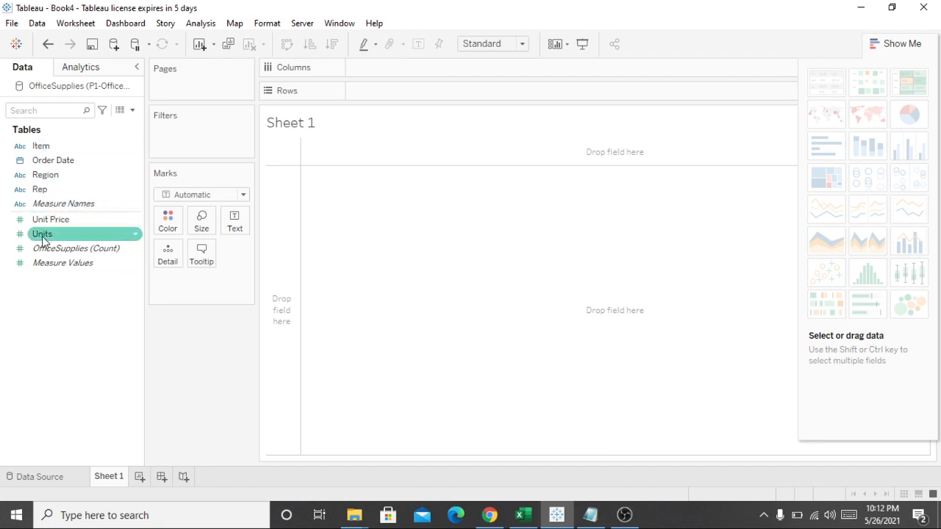
Place the Units measure in the empty view as a text total and inspect the resulting mark
drag(42, 237, 328, 229)
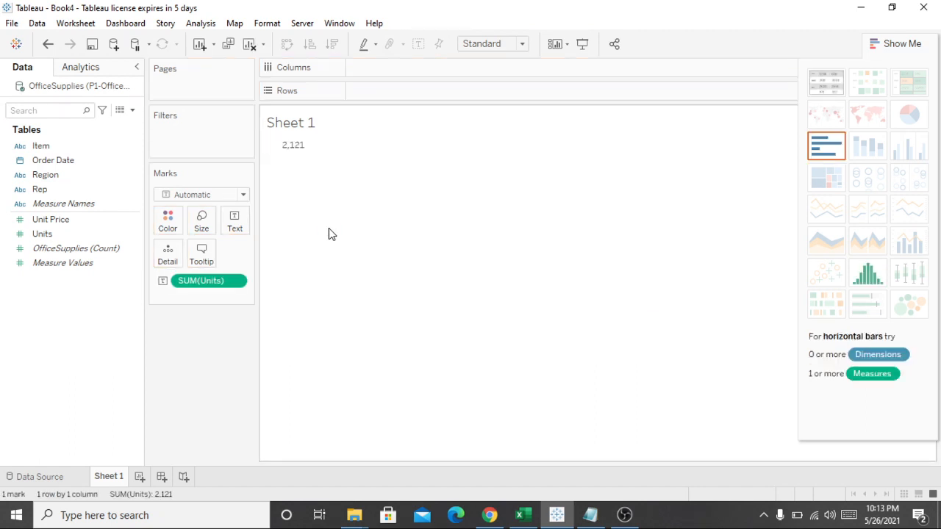
mouse_move(298, 152)
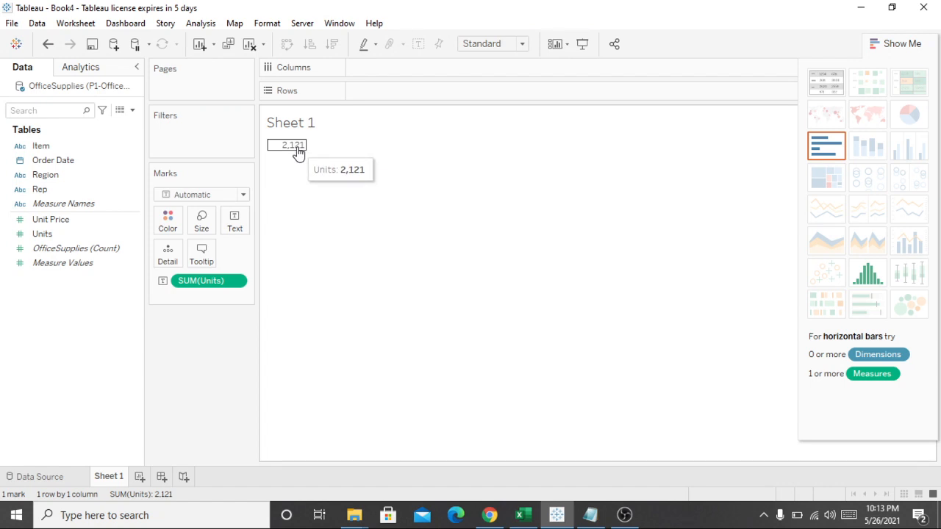
click(299, 152)
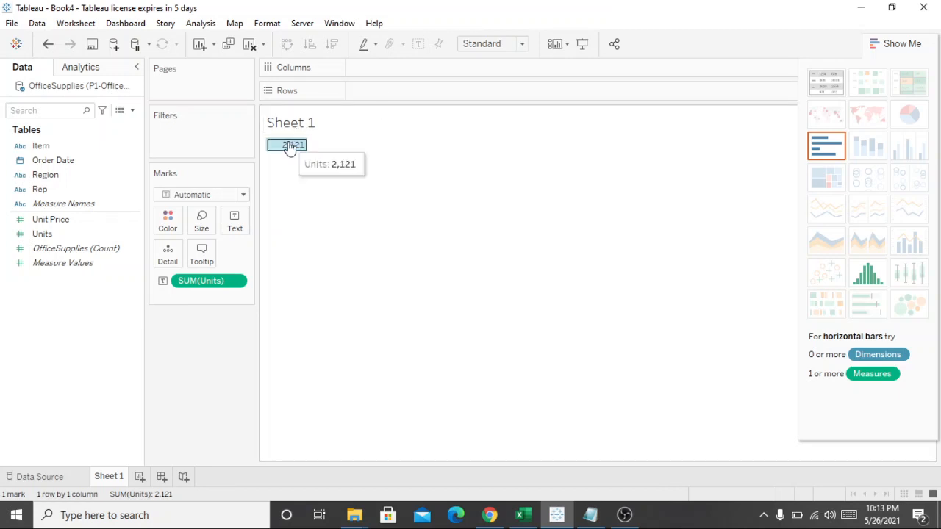
drag(288, 147, 42, 235)
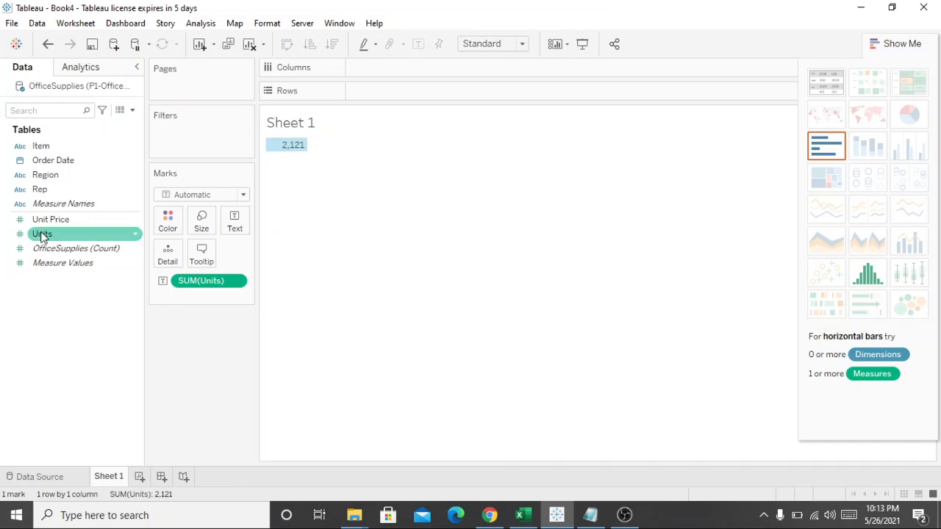
right_click(301, 149)
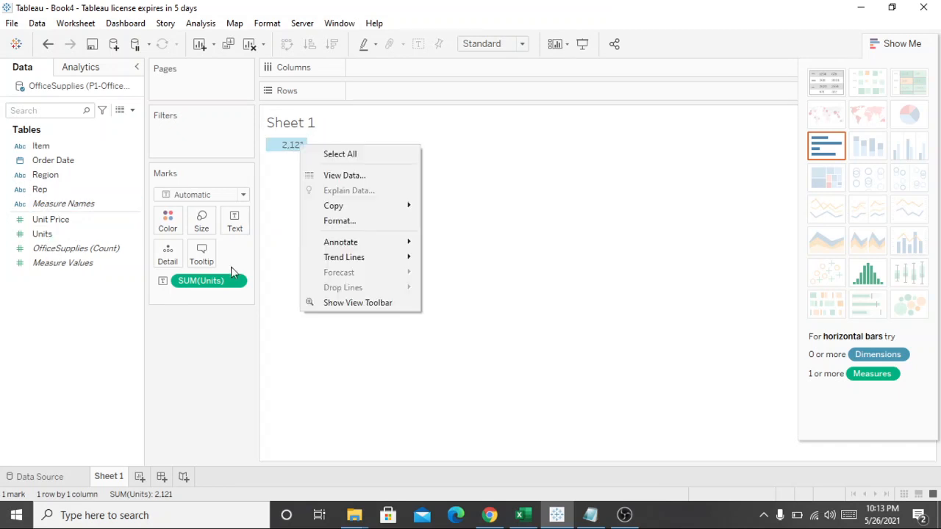
mouse_move(389, 256)
click(229, 315)
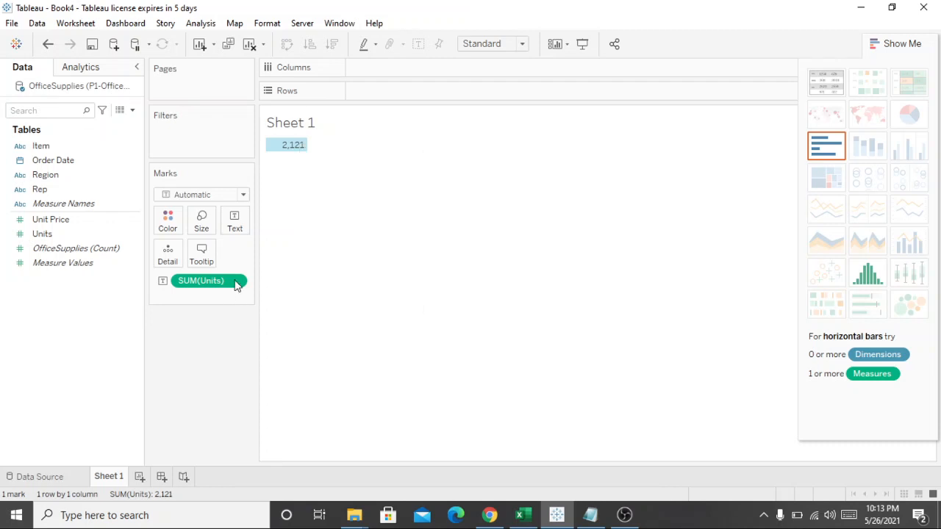
Remove the summed Units field from the Marks card to empty the sheet
click(236, 285)
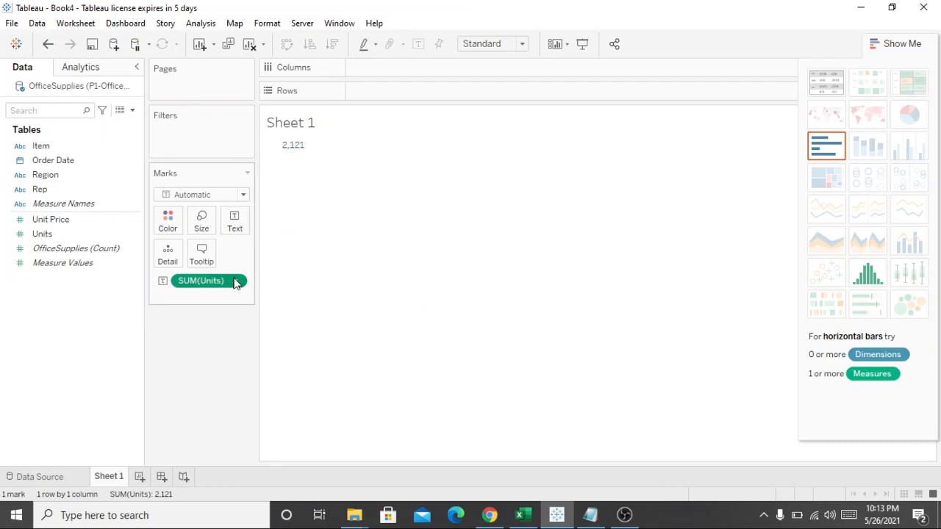
click(236, 283)
click(236, 283)
click(238, 283)
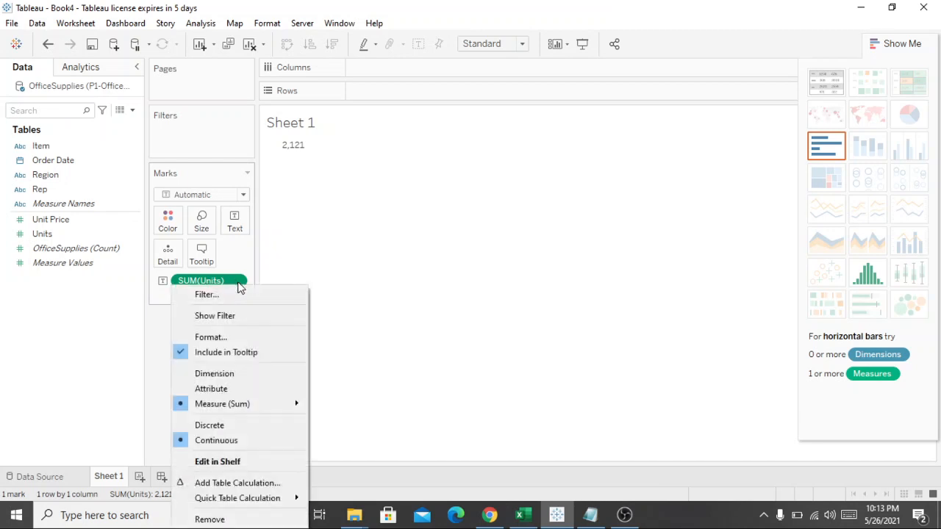
click(222, 520)
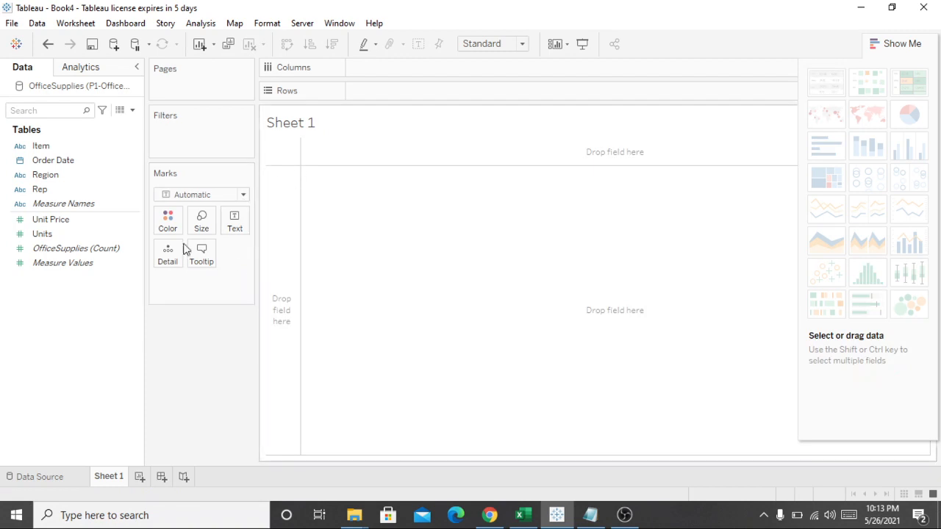
Build a bar chart of units by region, with Units on the rows and Region on the columns
drag(44, 233, 373, 90)
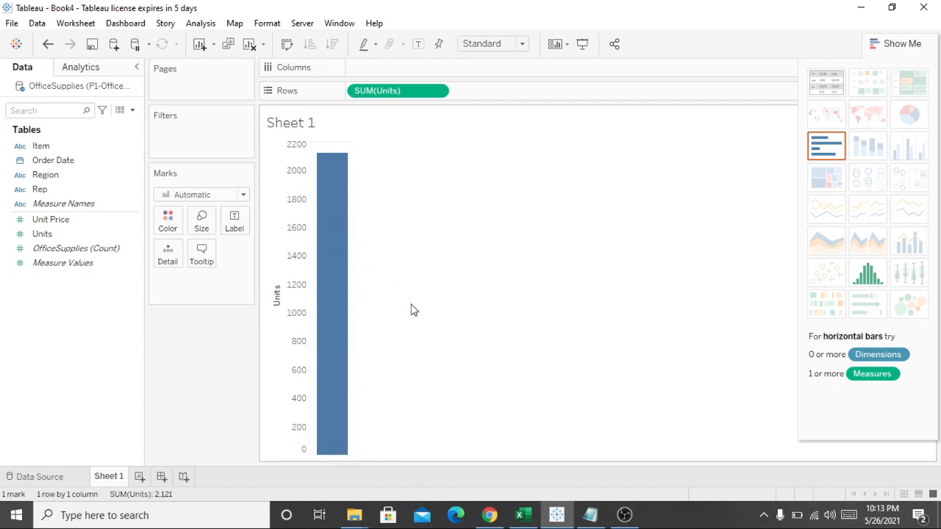
mouse_move(325, 168)
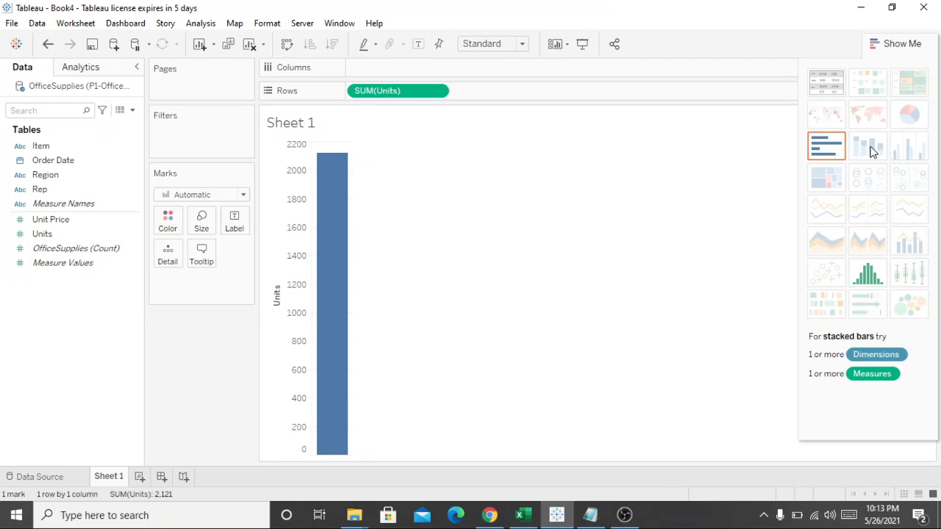
click(134, 266)
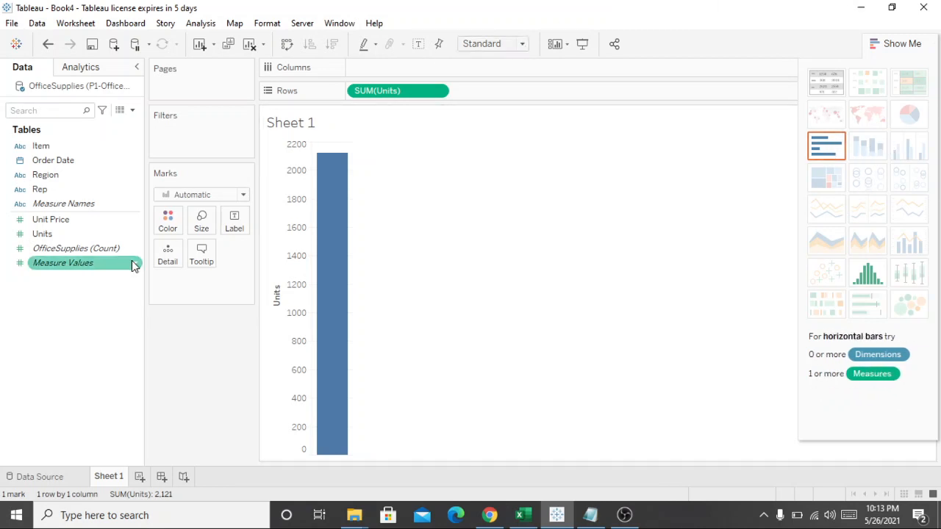
click(46, 222)
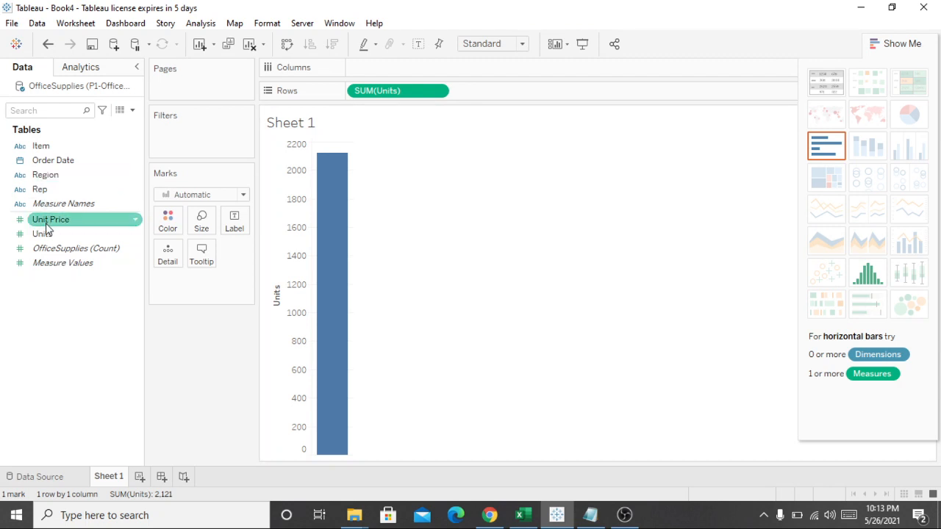
click(61, 190)
click(50, 177)
drag(49, 176, 383, 64)
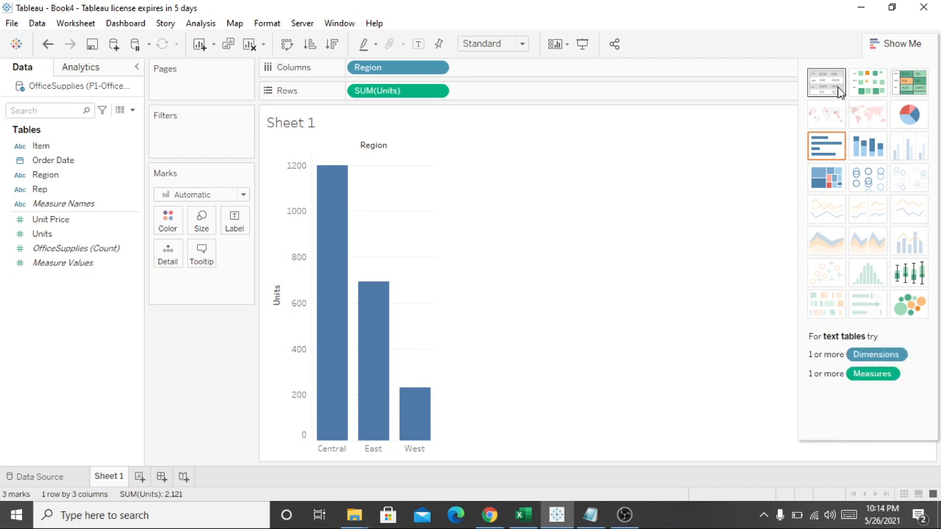
Display the units by region as a text table, followed by a heat map
click(838, 87)
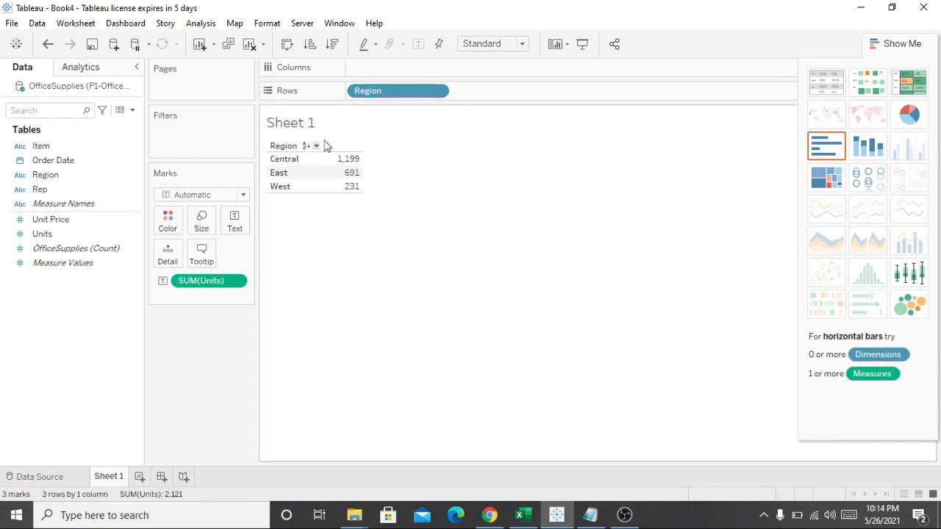
click(868, 88)
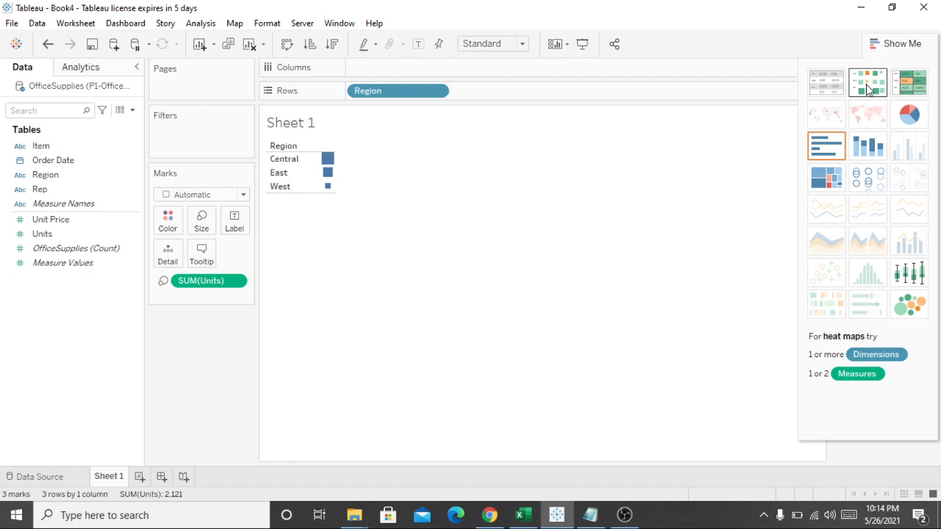
Try a highlight table and a pie chart for the units by region, inspecting the pie slices
click(912, 82)
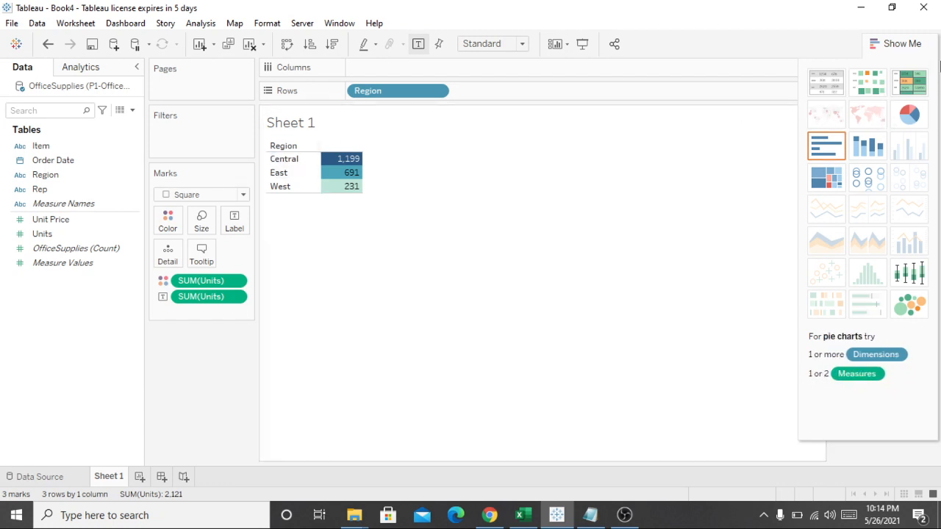
click(909, 115)
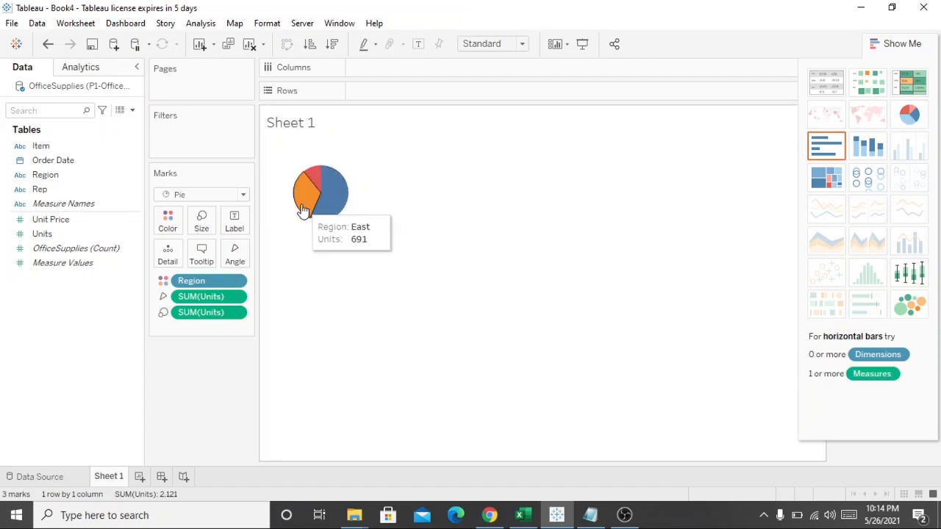
mouse_move(311, 210)
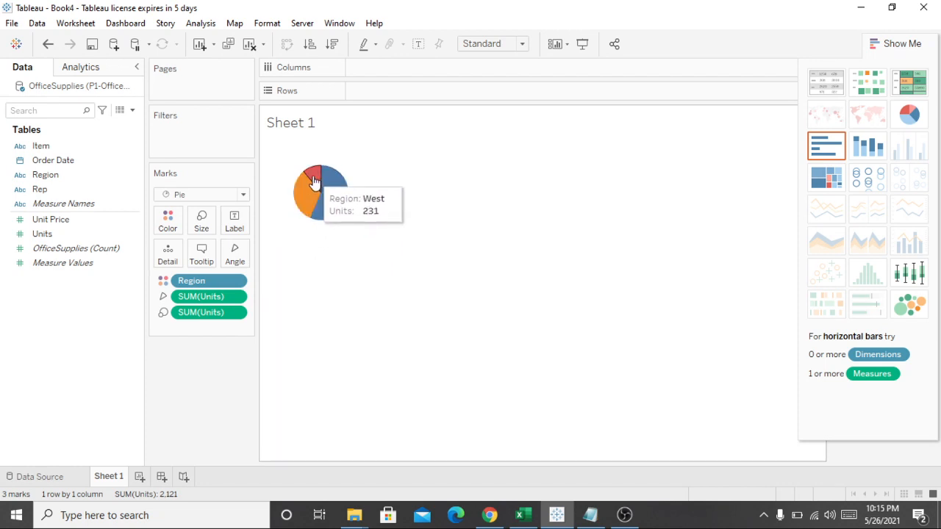
Try stacked bars and a treemap for the units by region
click(863, 152)
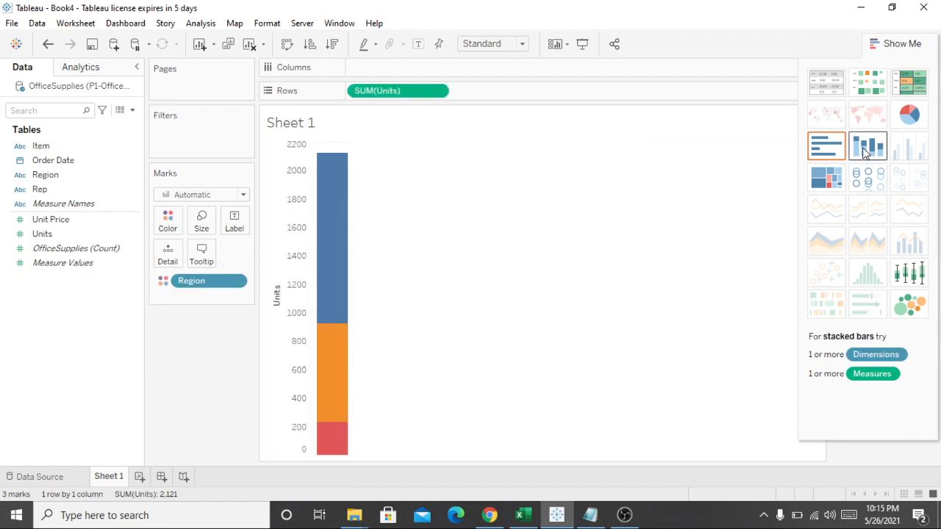
click(827, 181)
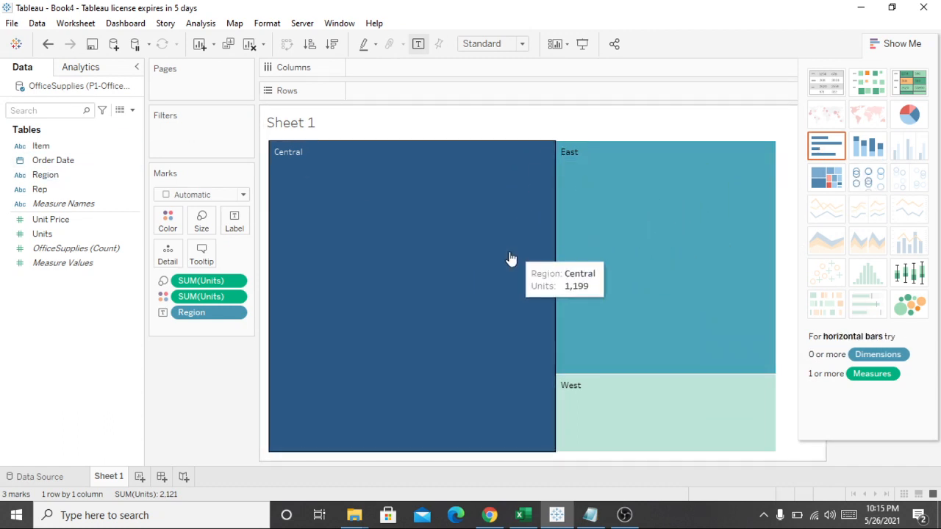
click(63, 203)
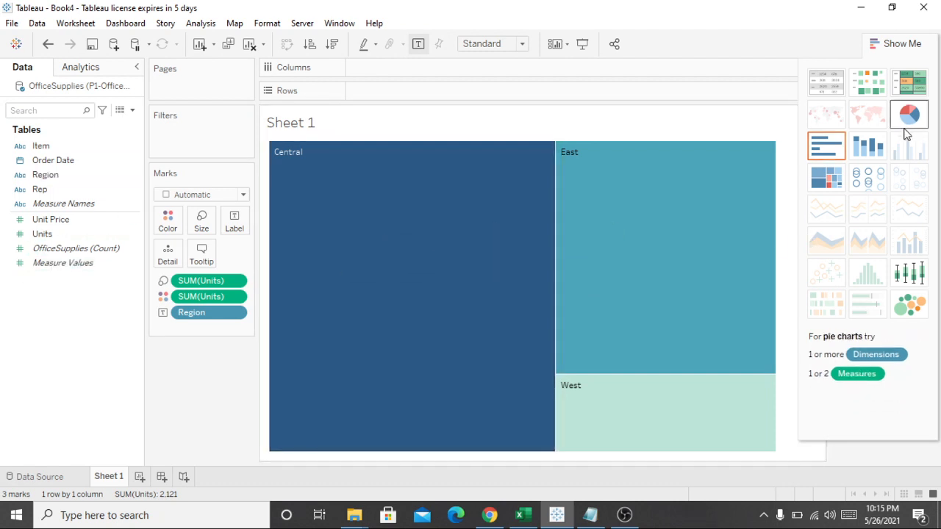
Change the chart to circle views and inspect the units of the Central, East and West marks
click(869, 179)
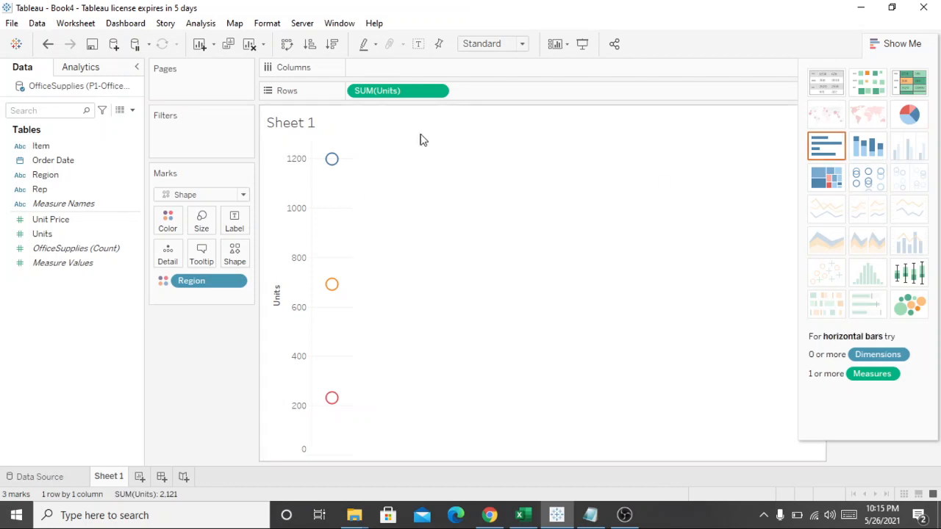
mouse_move(331, 160)
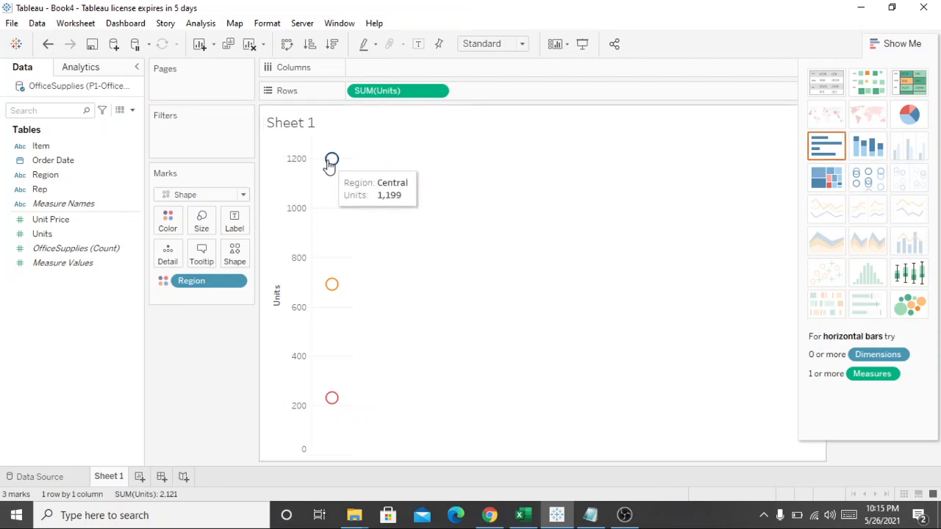
mouse_move(331, 294)
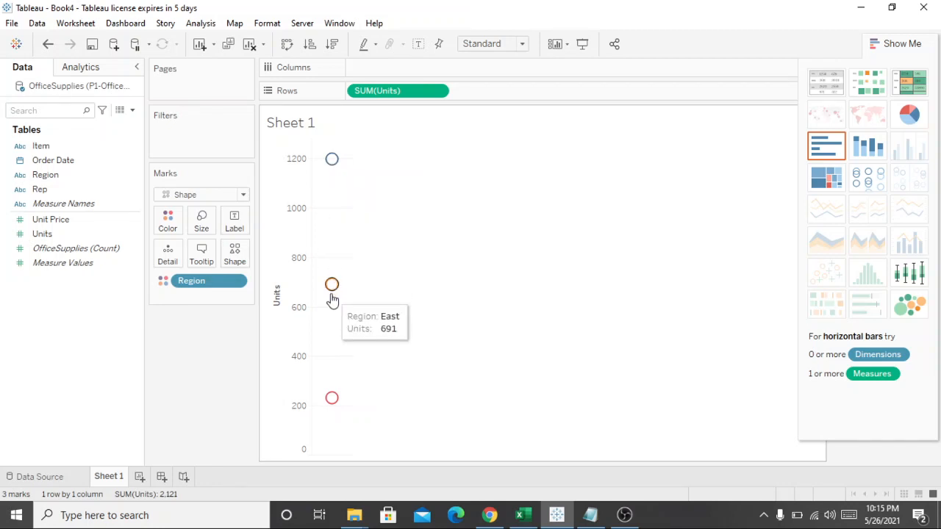
mouse_move(332, 409)
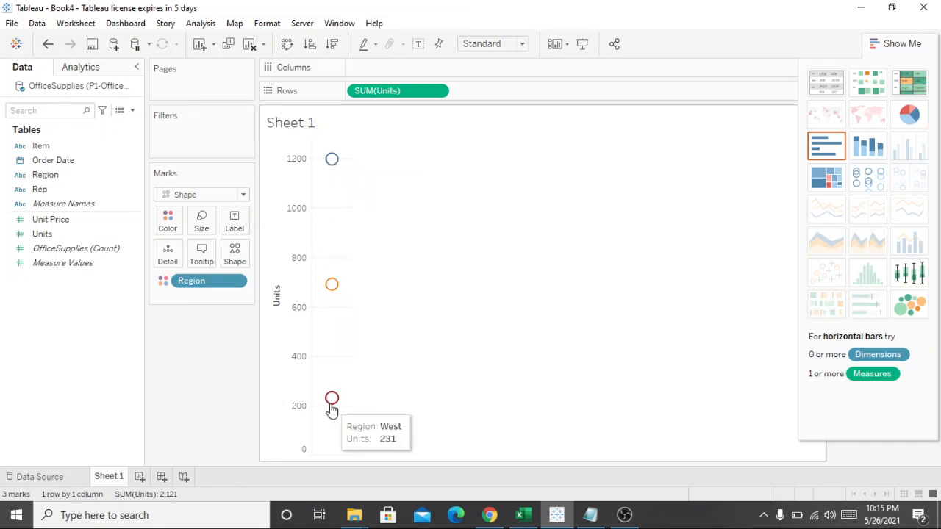
Convert the view to a box-and-whisker plot of units with Region as the detail
click(908, 273)
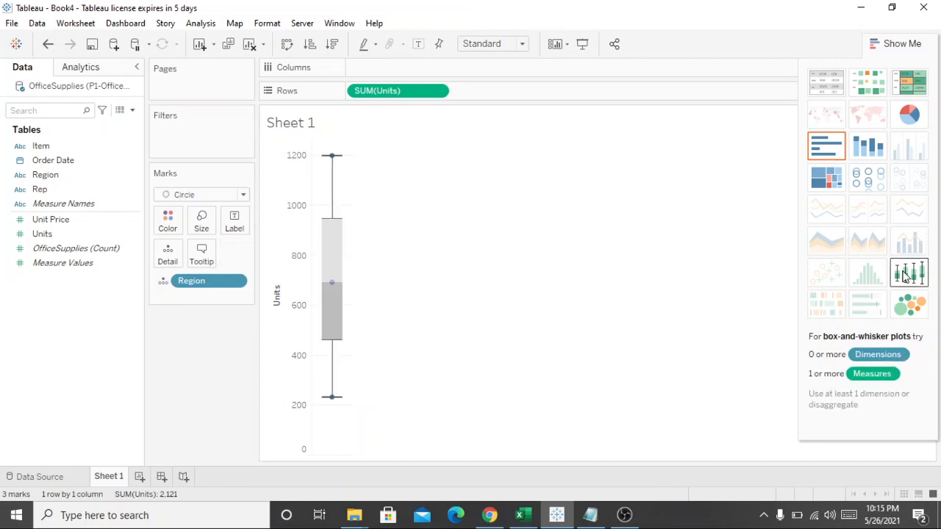
mouse_move(331, 213)
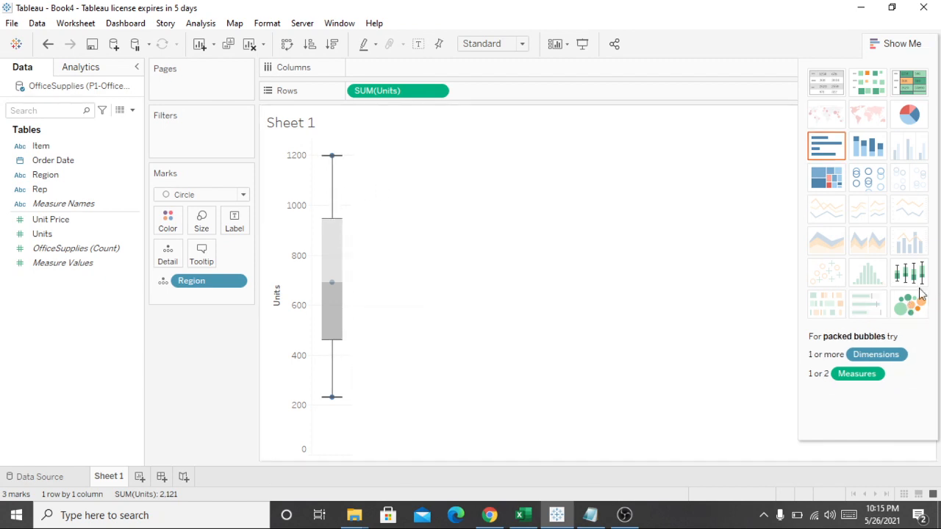
Show the units by region as packed bubbles and inspect the East and West bubbles
click(910, 309)
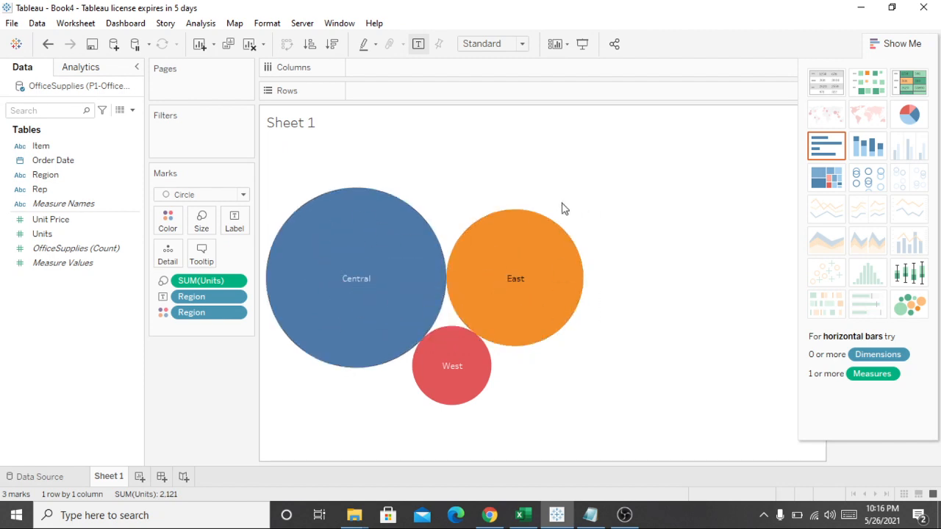
mouse_move(504, 248)
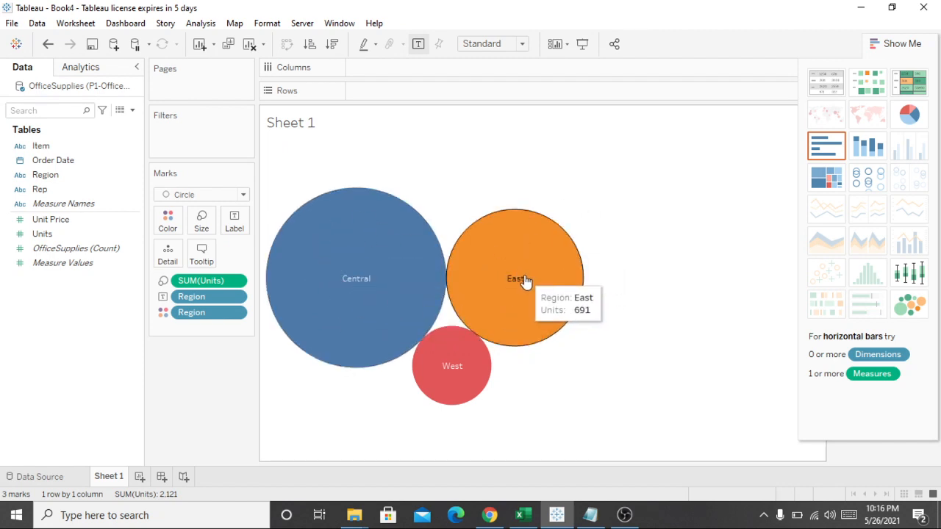
mouse_move(445, 372)
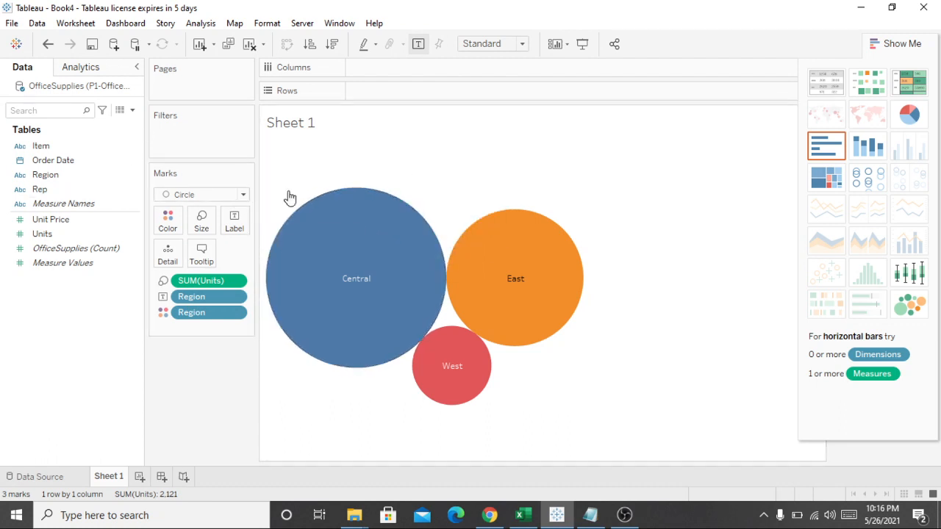
Convert the view to a text table of units by region and look at the standard and custom mark color options
click(822, 81)
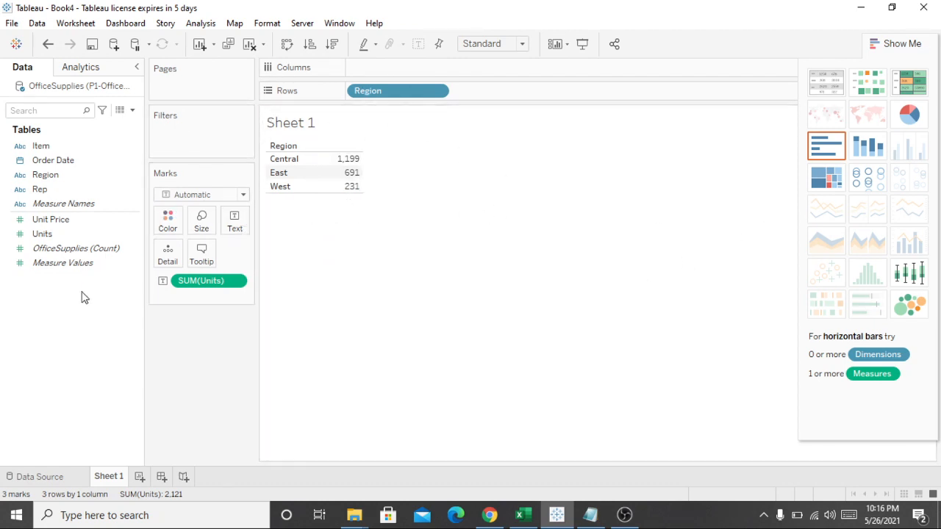
click(169, 228)
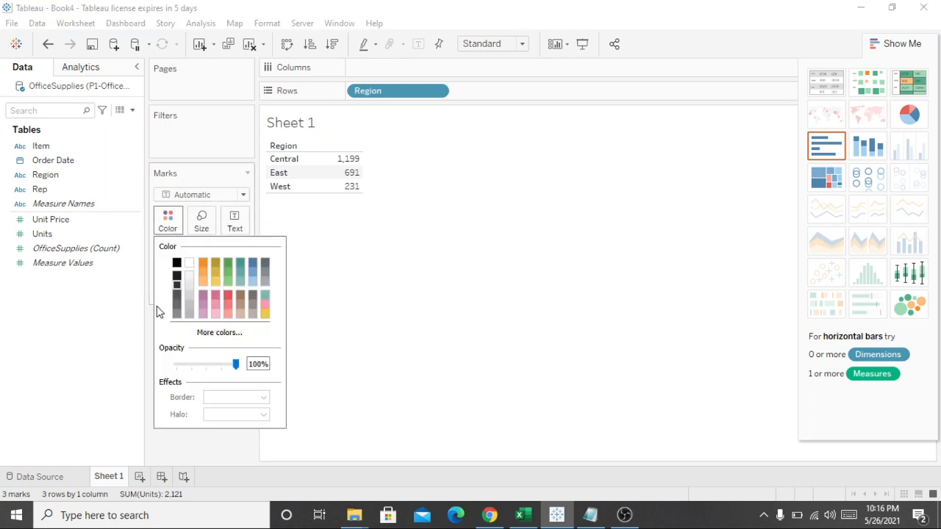
click(221, 335)
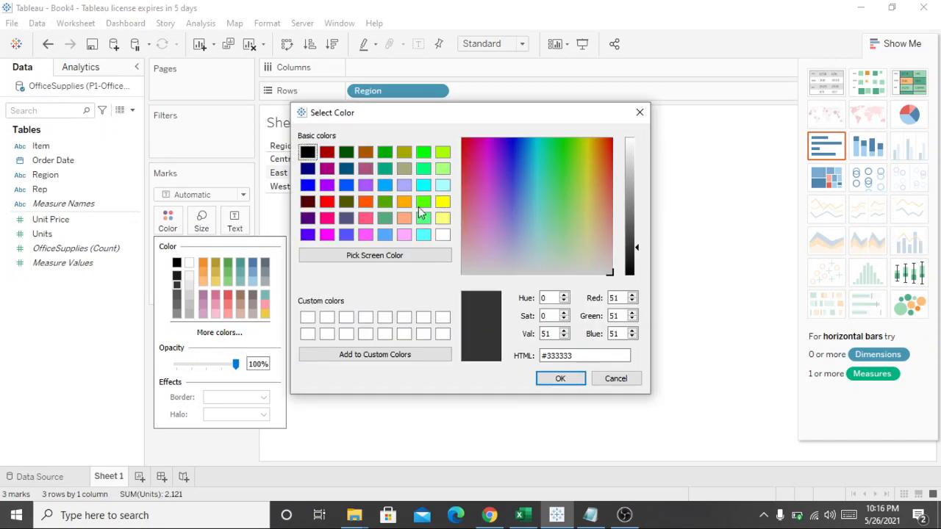
click(639, 114)
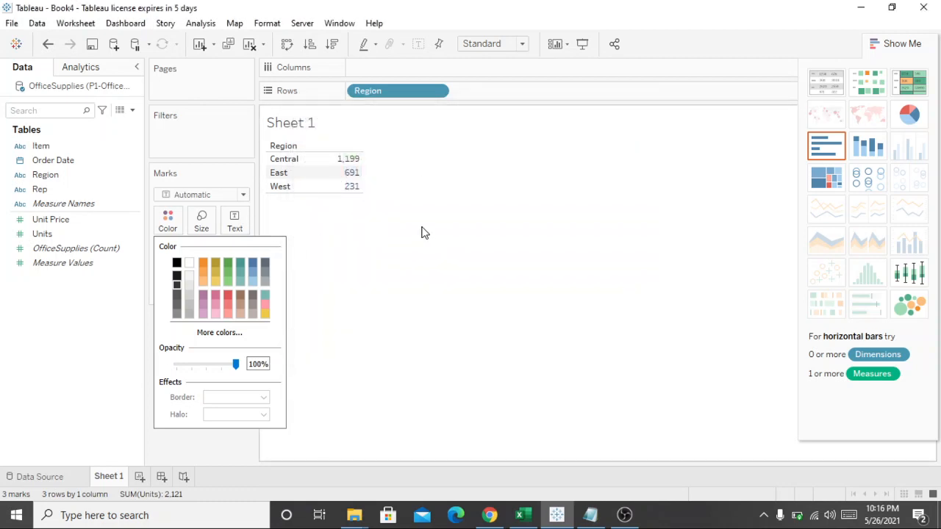
click(434, 232)
Increase the size of the text table's marks slightly
click(202, 220)
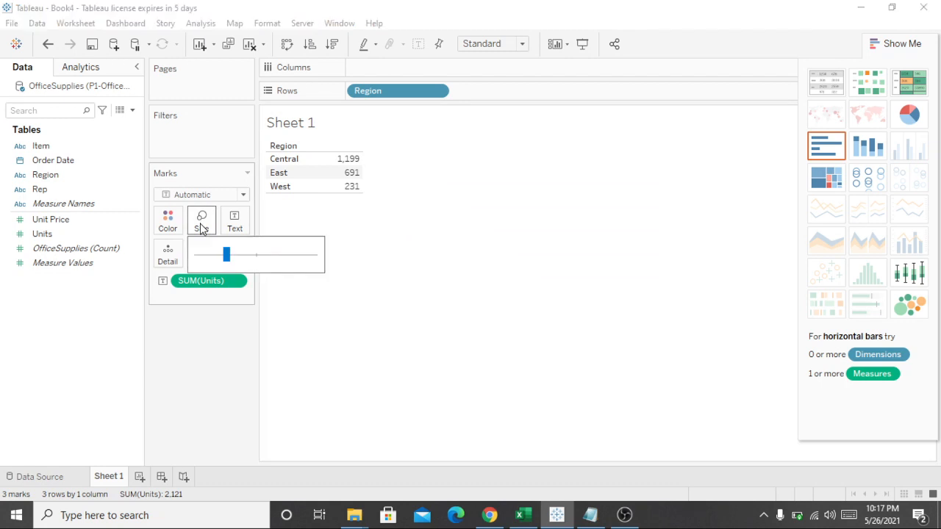
mouse_move(227, 259)
mouse_down()
mouse_move(292, 260)
mouse_move(237, 259)
mouse_up()
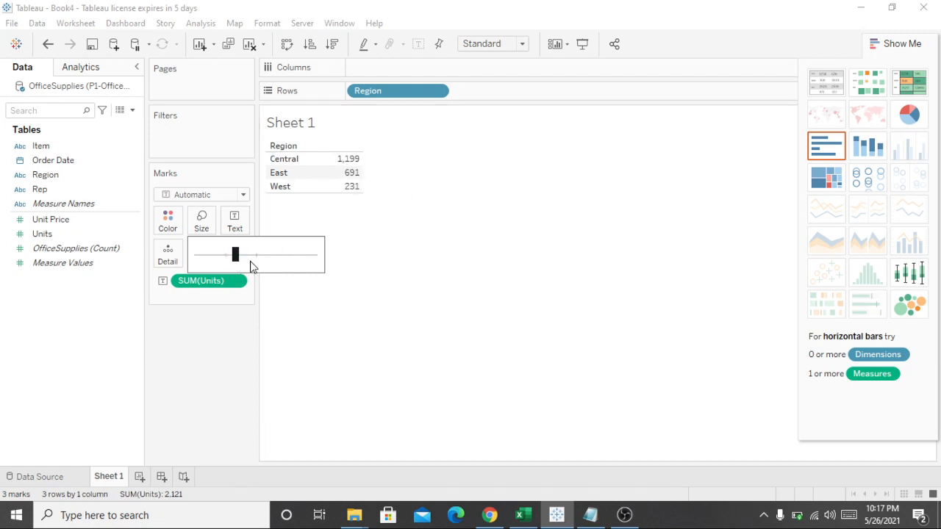
click(349, 247)
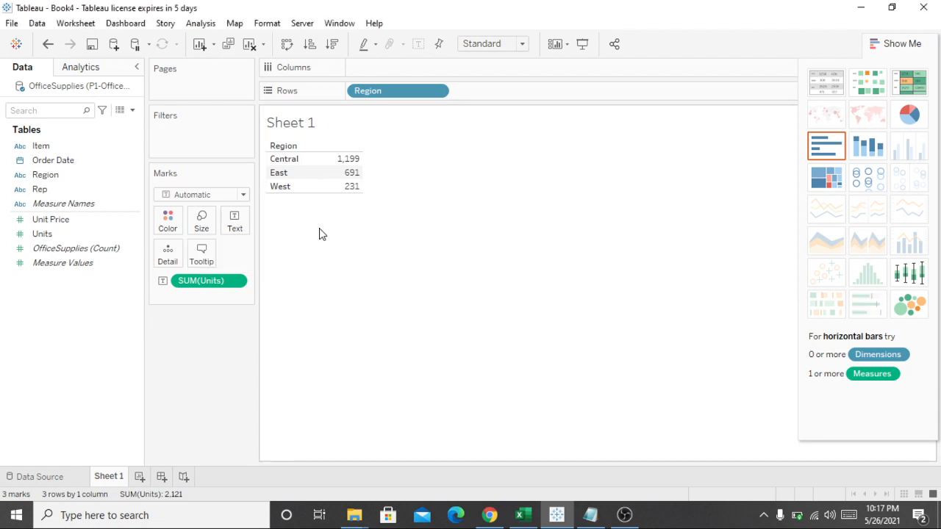
Look at the marks' text and alignment options and the tooltip's contents and settings
click(235, 224)
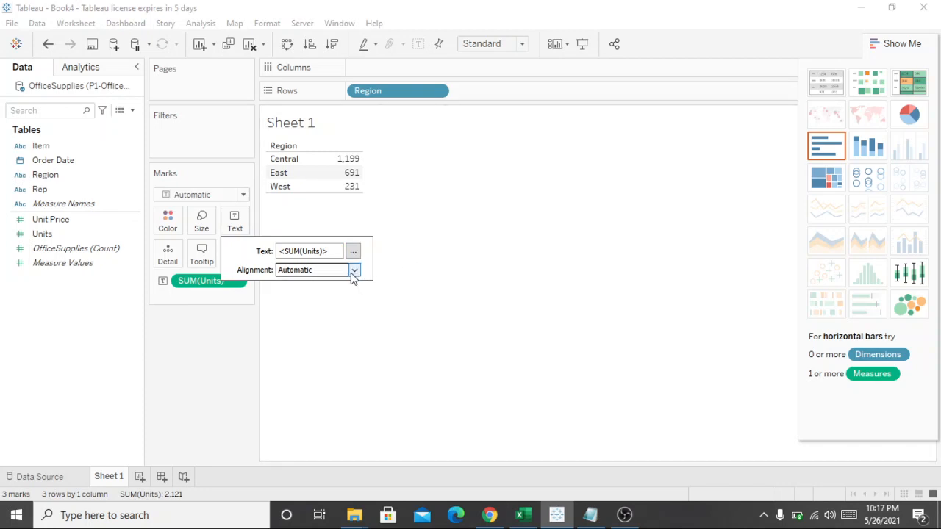
click(353, 271)
click(410, 238)
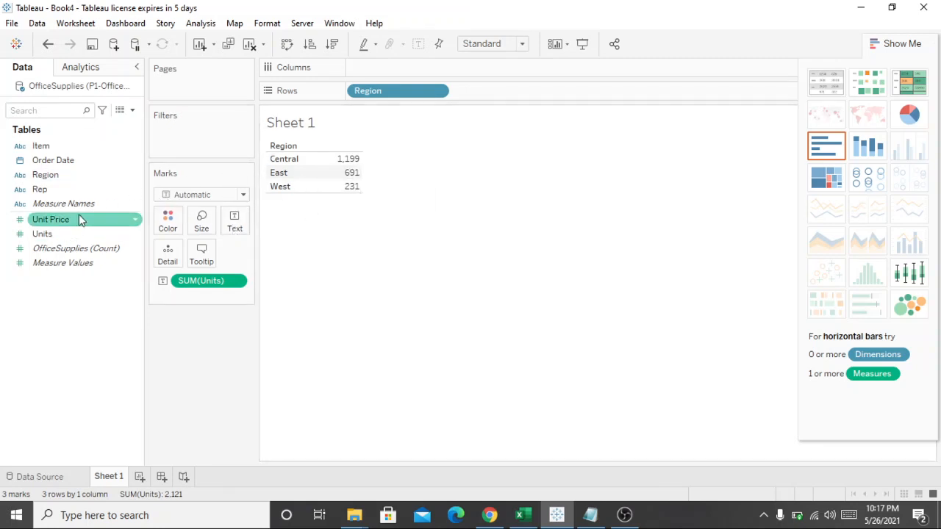
click(213, 257)
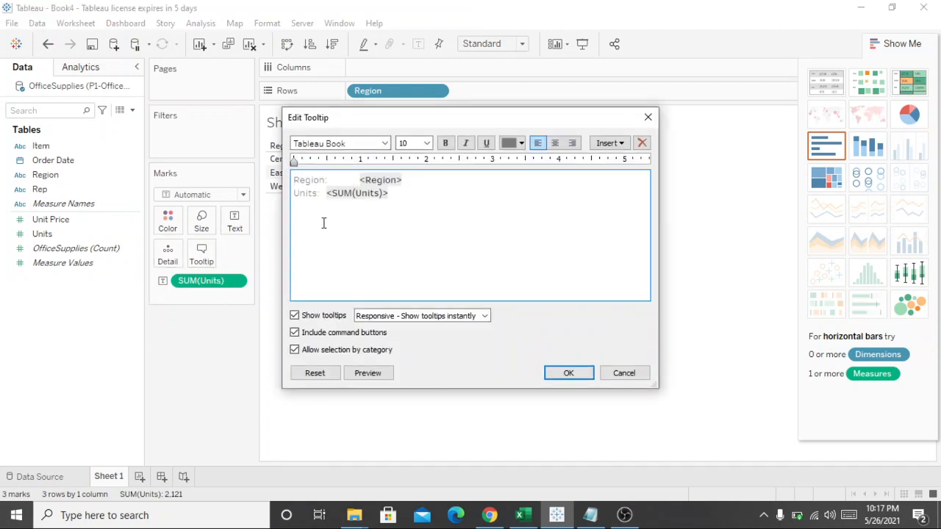
click(648, 118)
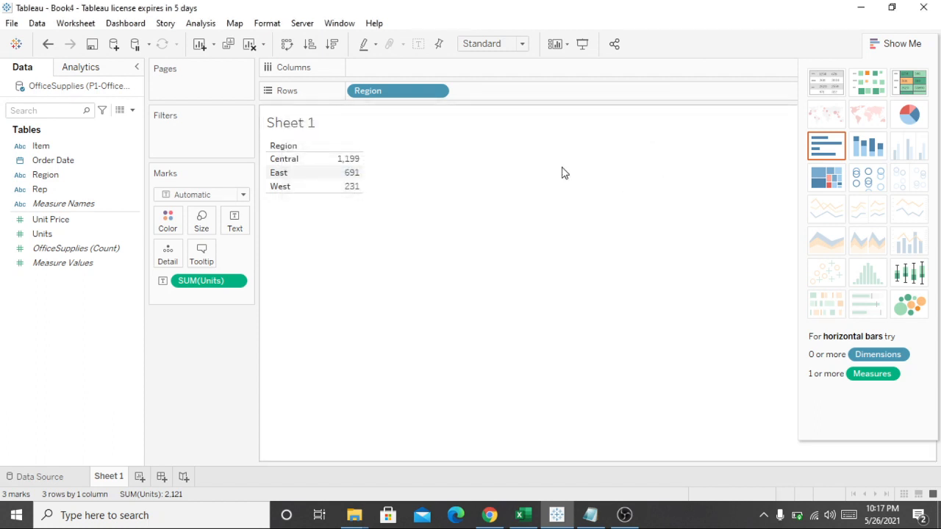